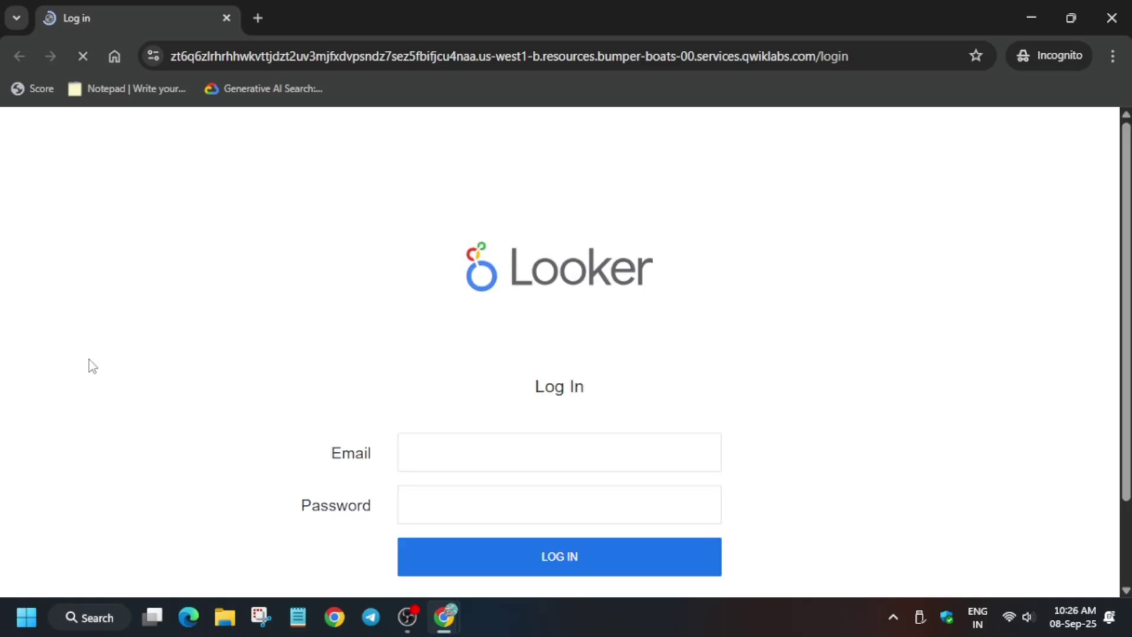
Step: Sign in to Looker using the lab's username and password copied from the lab panel
key(alt+Tab)
click(171, 345)
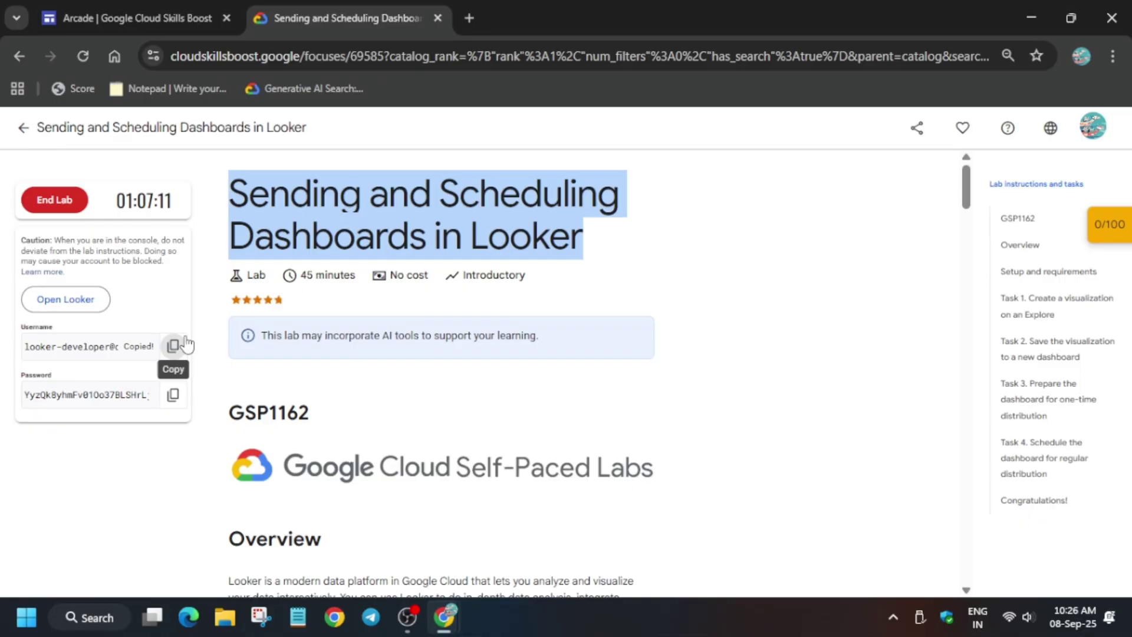
key(alt+Tab)
click(514, 451)
key(ctrl+v)
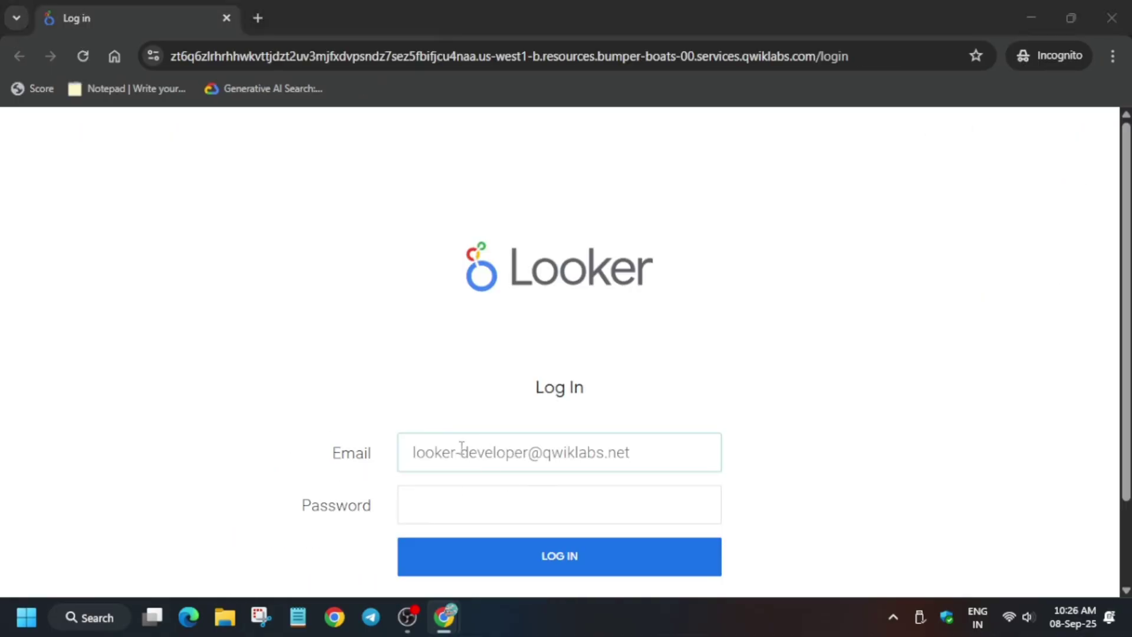
key(alt+Tab)
click(173, 394)
key(alt+Tab)
click(431, 503)
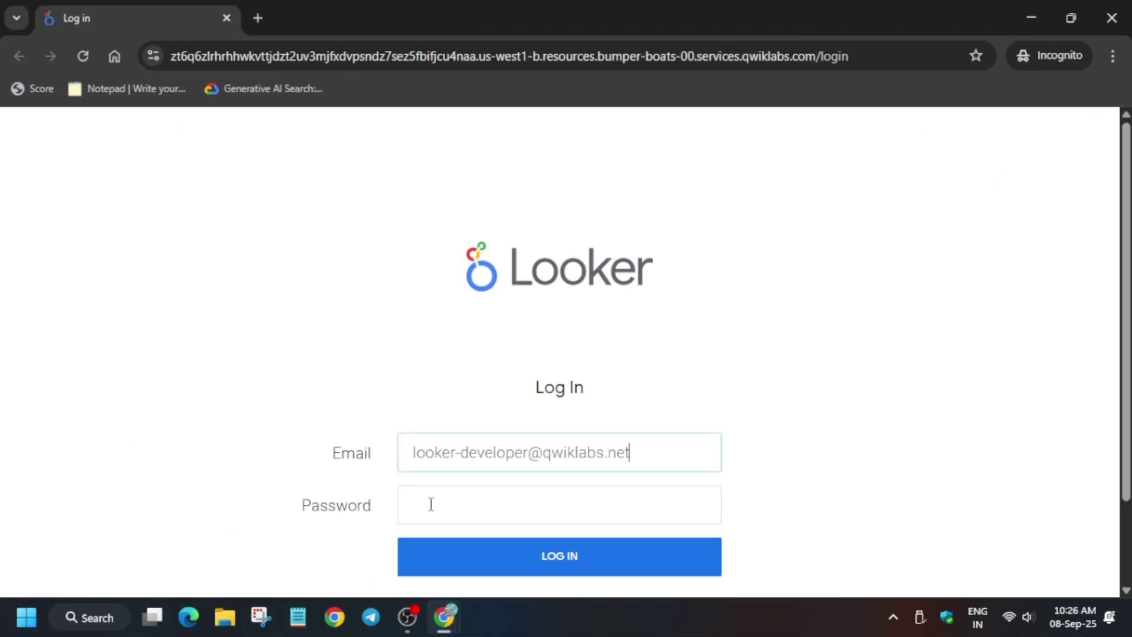
key(ctrl+v)
click(450, 553)
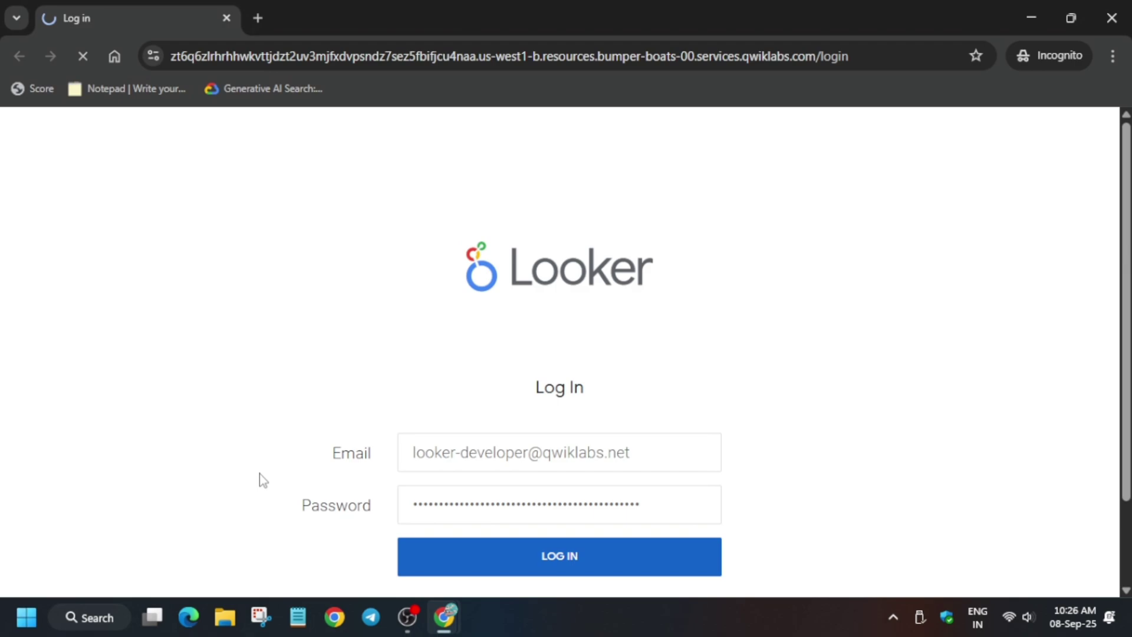
scroll(235, 436, down, 2)
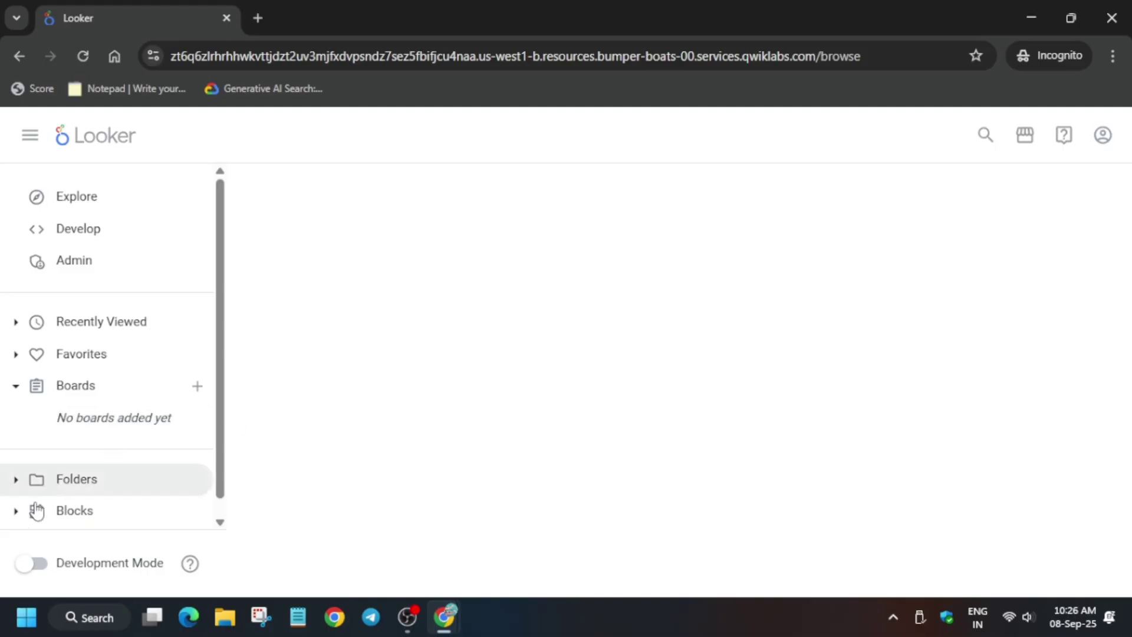
Step: Switch Development Mode on from the left sidebar
click(27, 566)
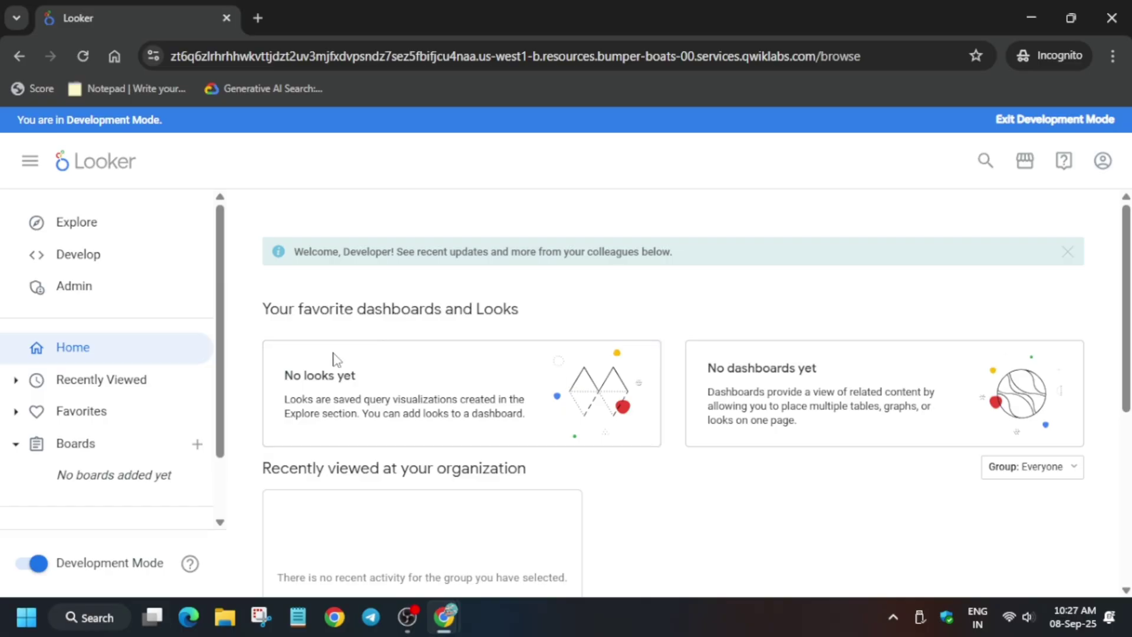
Step: Open the Order Items Explore listed under E-Commerce Training
click(100, 220)
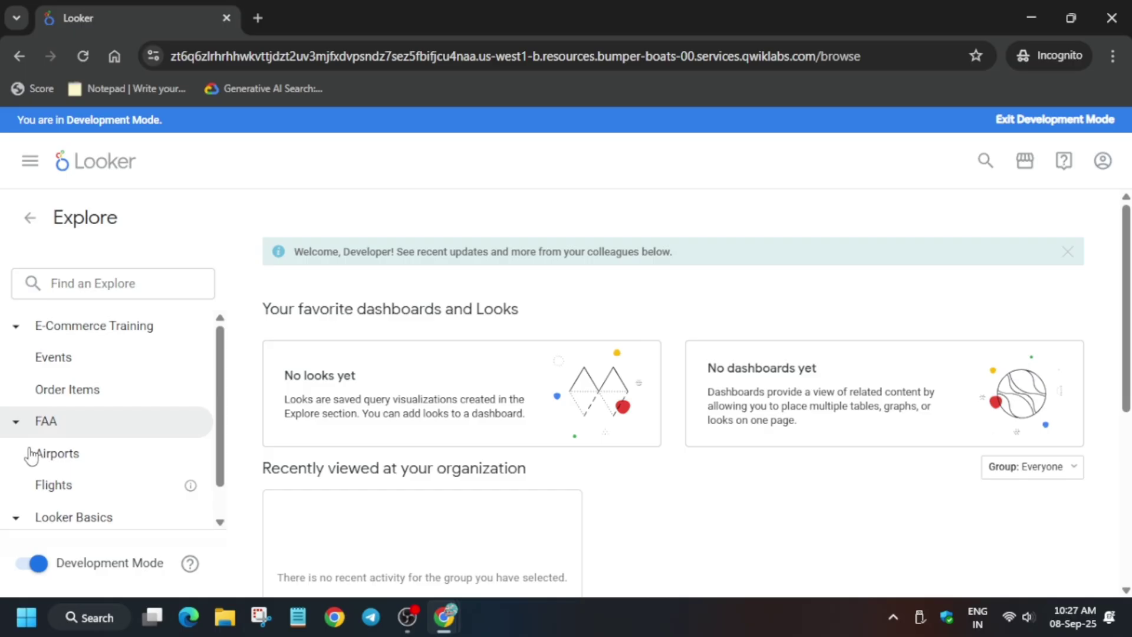
click(85, 389)
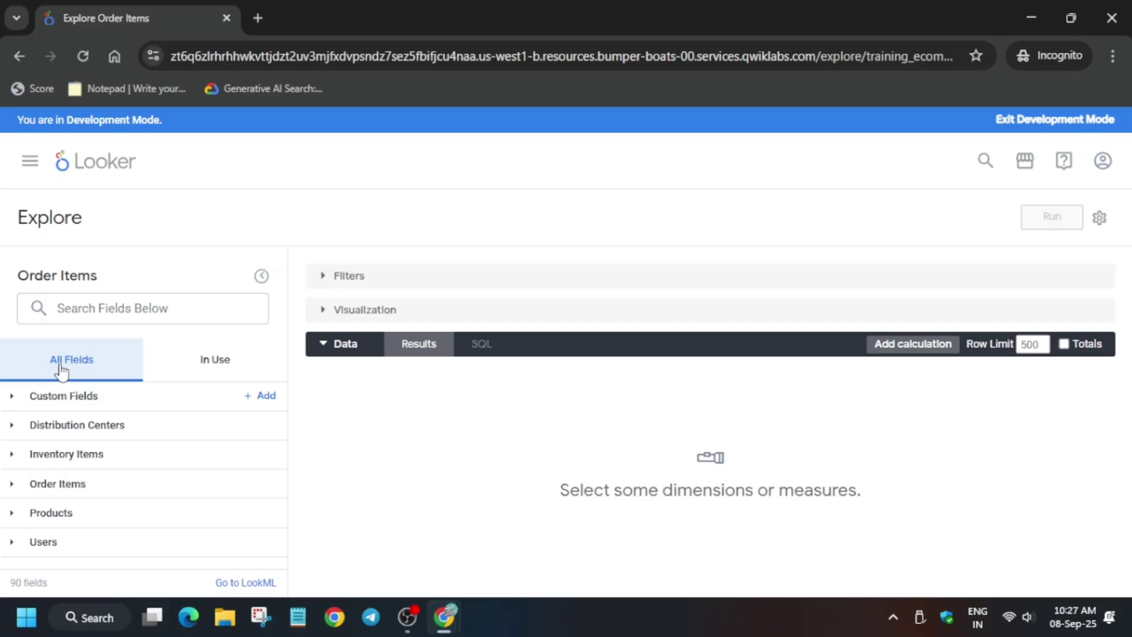
Step: Find Task 1 in the lab instructions and copy the field name 'City'
key(alt+Tab)
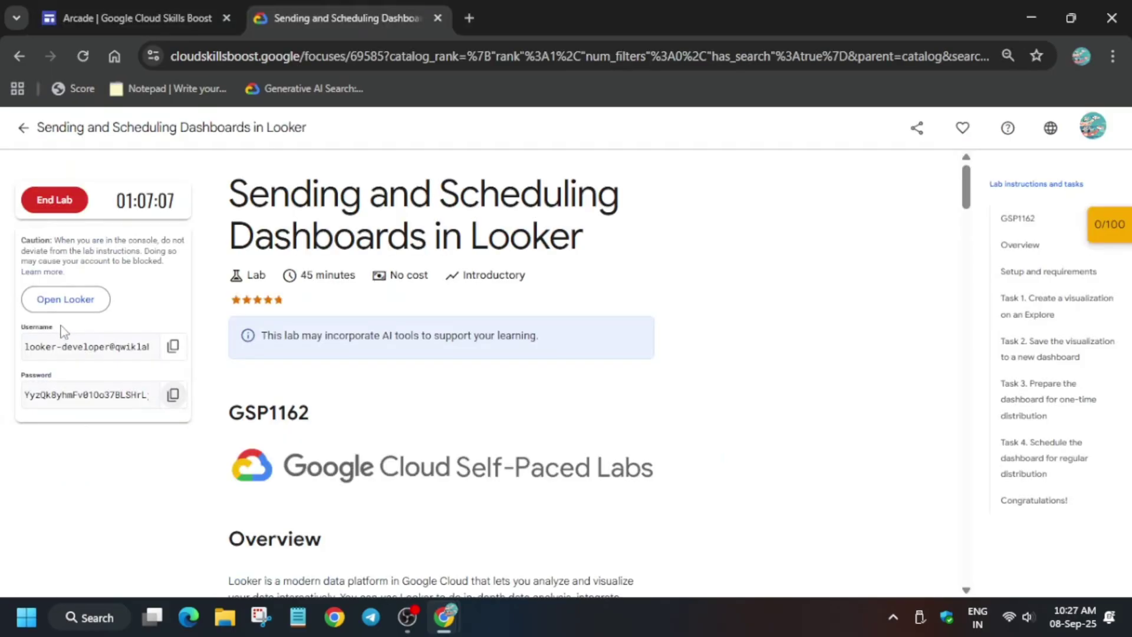
click(1104, 316)
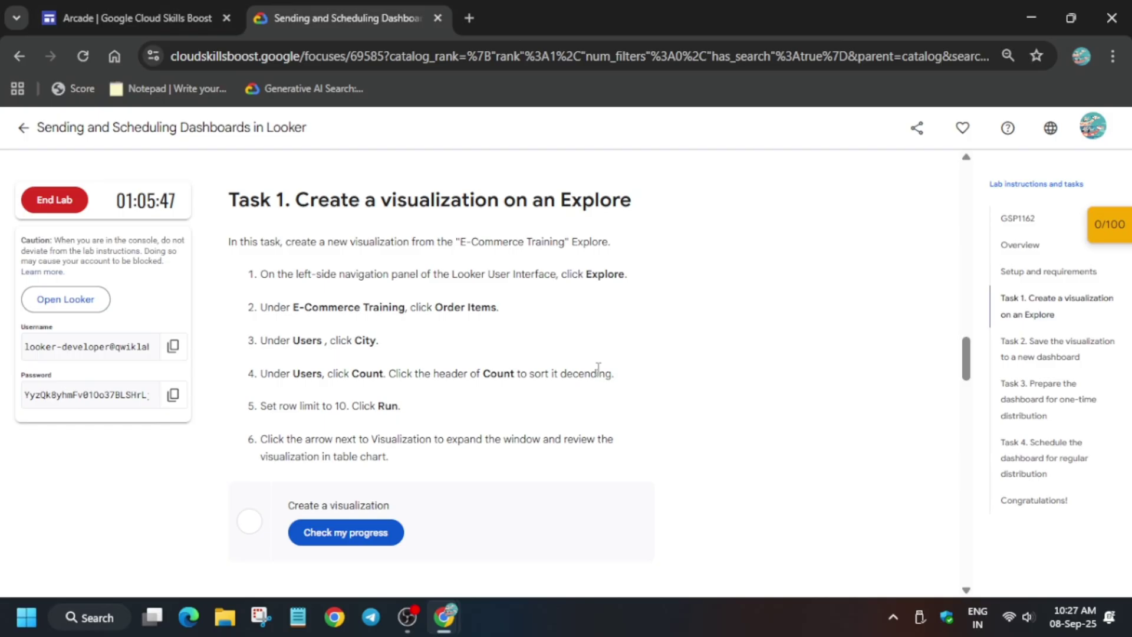
scroll(604, 371, down, 2)
scroll(220, 331, up, 2)
double_click(365, 340)
click(354, 347)
drag(356, 347, 376, 340)
key(alt+Tab)
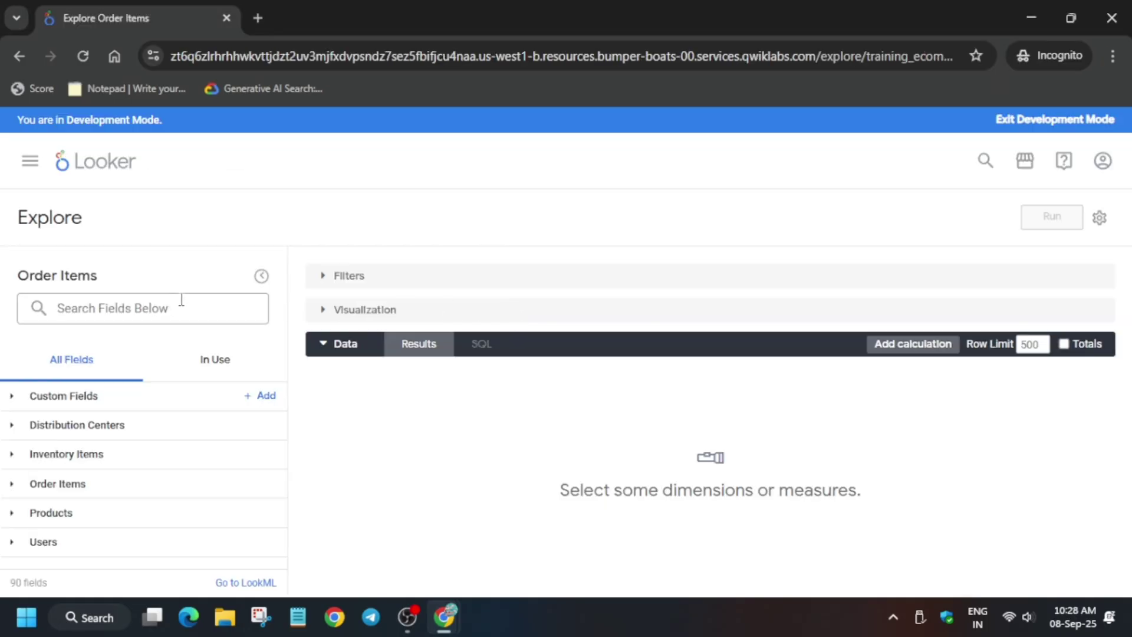
Step: Add the Users City dimension and the Users Count measure to the query
click(151, 306)
key(ctrl+v)
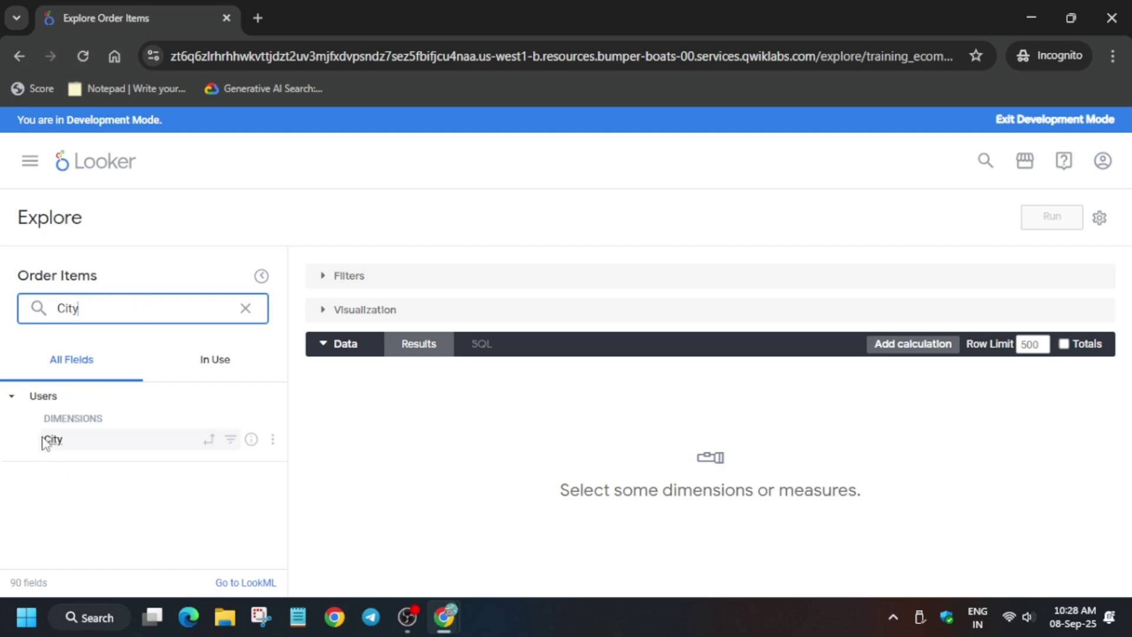
click(36, 394)
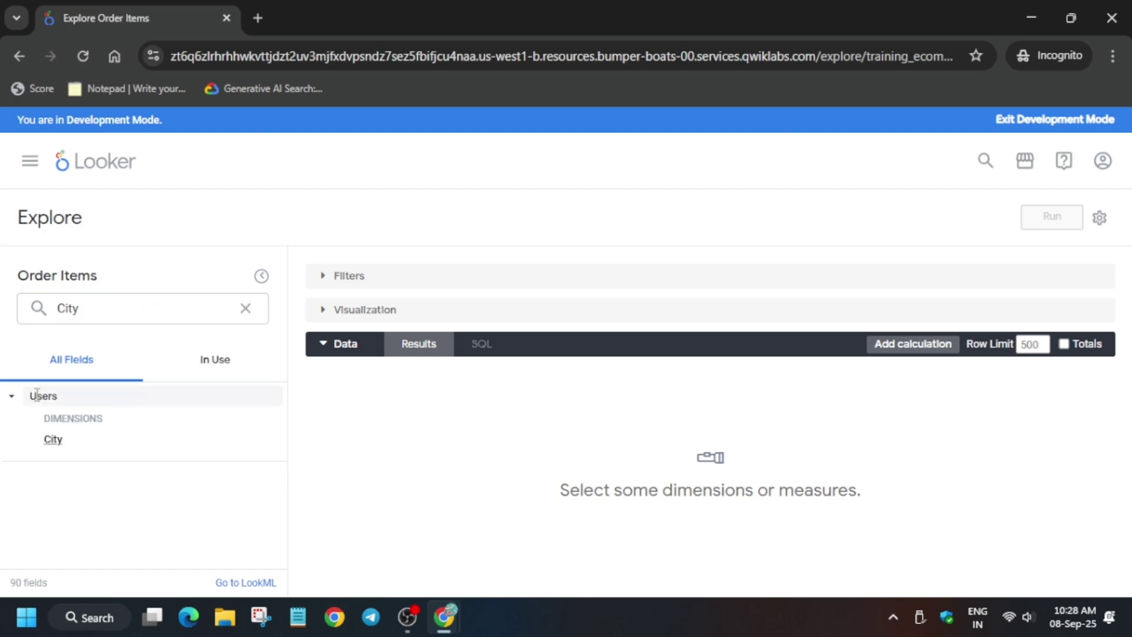
click(63, 442)
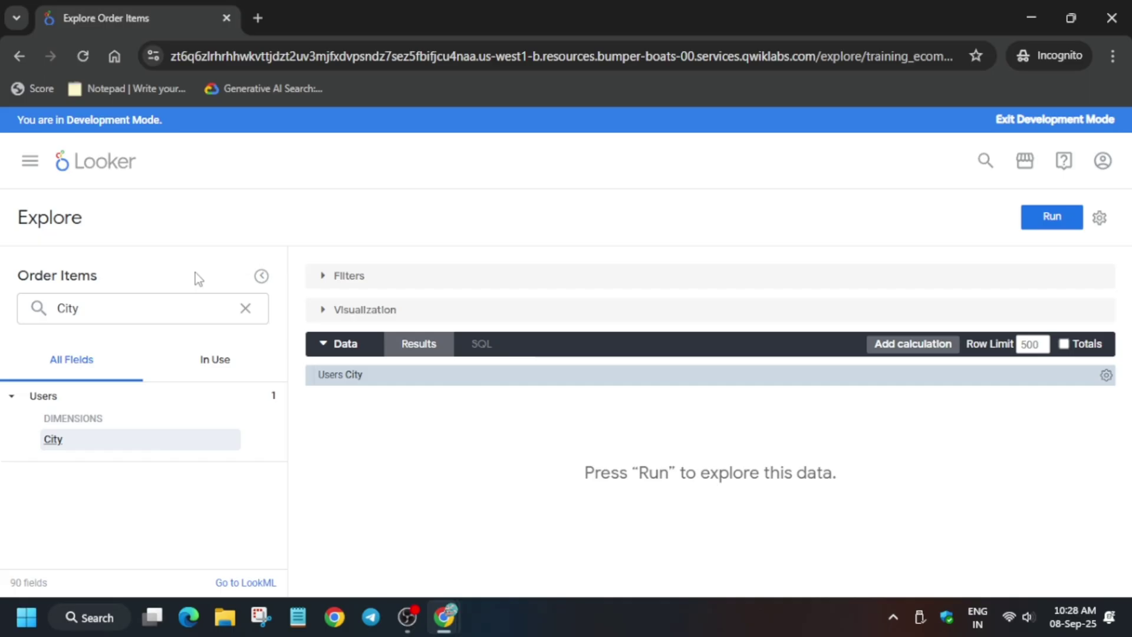
click(140, 319)
double_click(143, 316)
text(count)
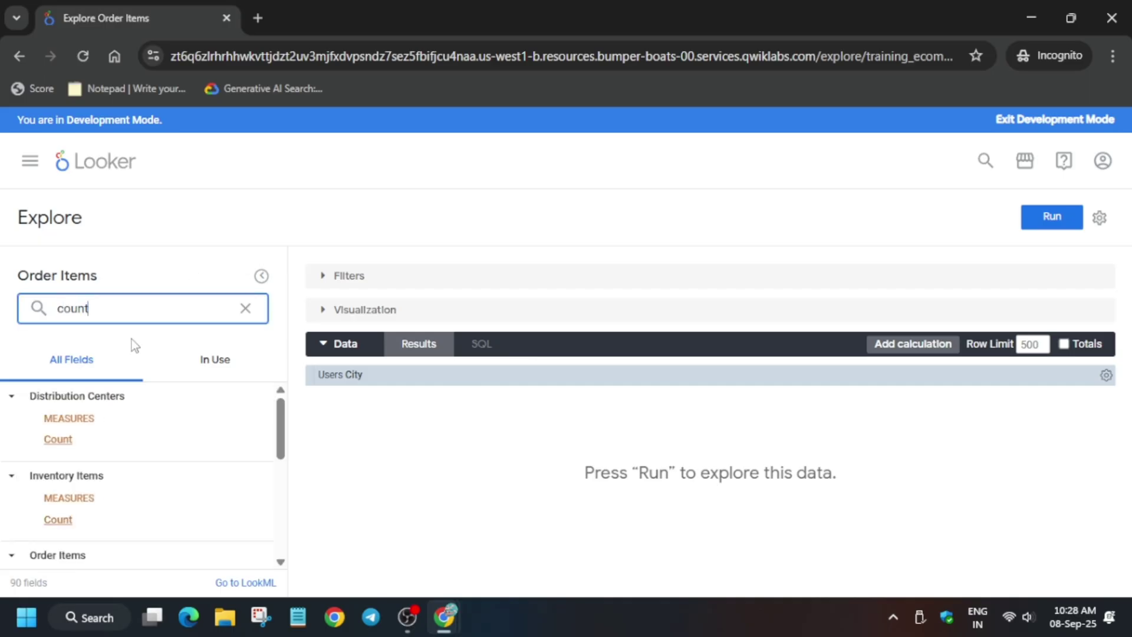
scroll(96, 531, down, 10)
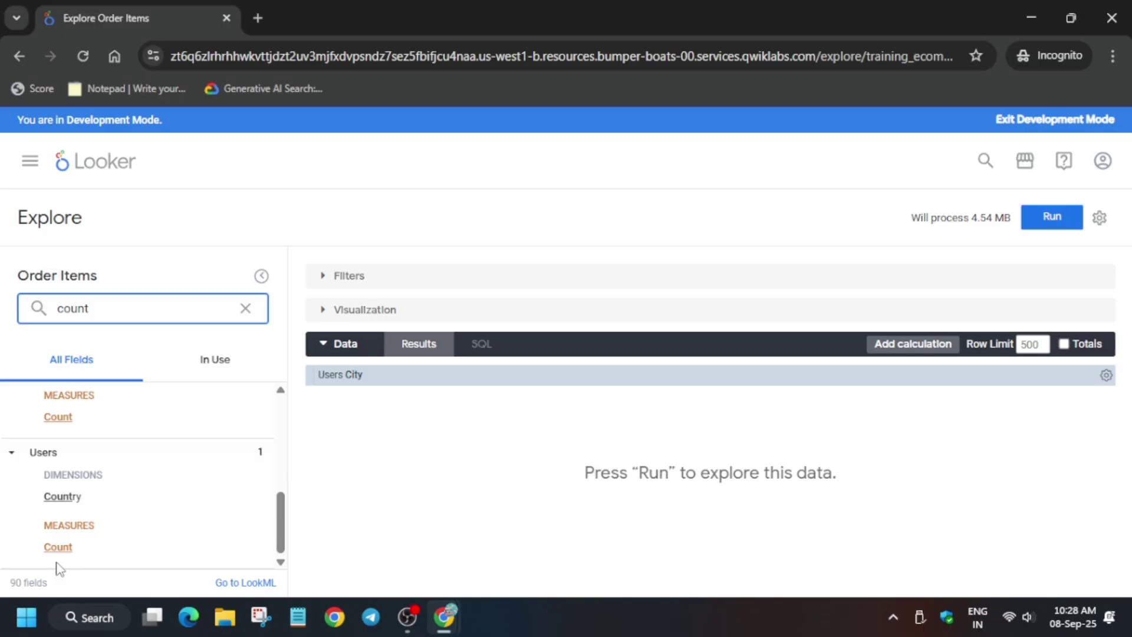
click(59, 547)
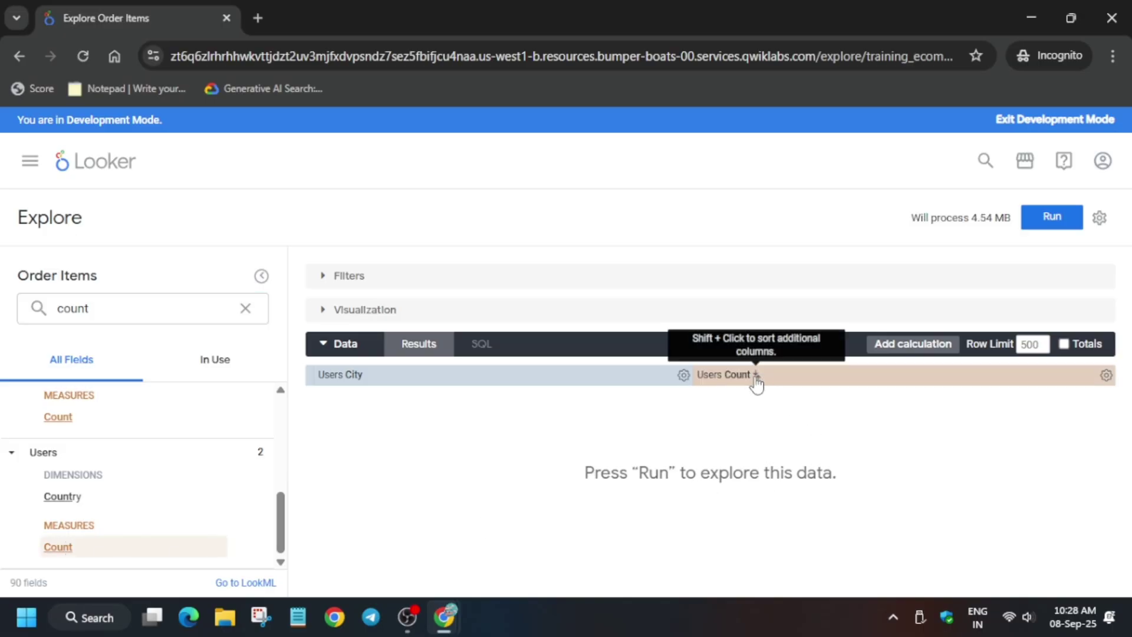
Step: Sort the results by Users Count descending and clear the row limit
click(756, 378)
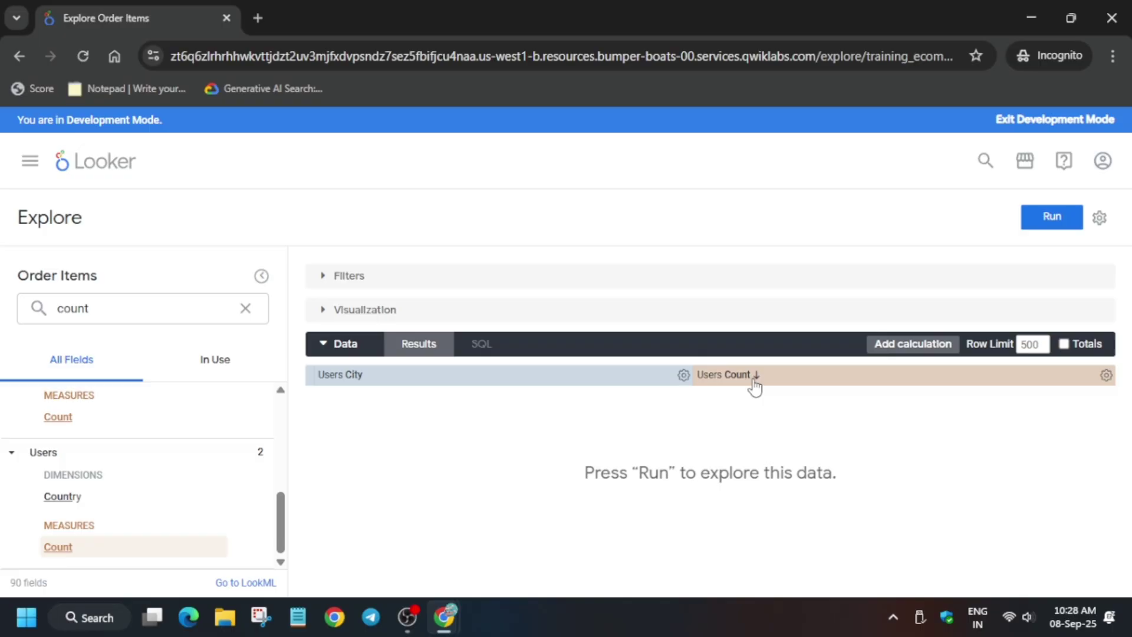
double_click(1035, 342)
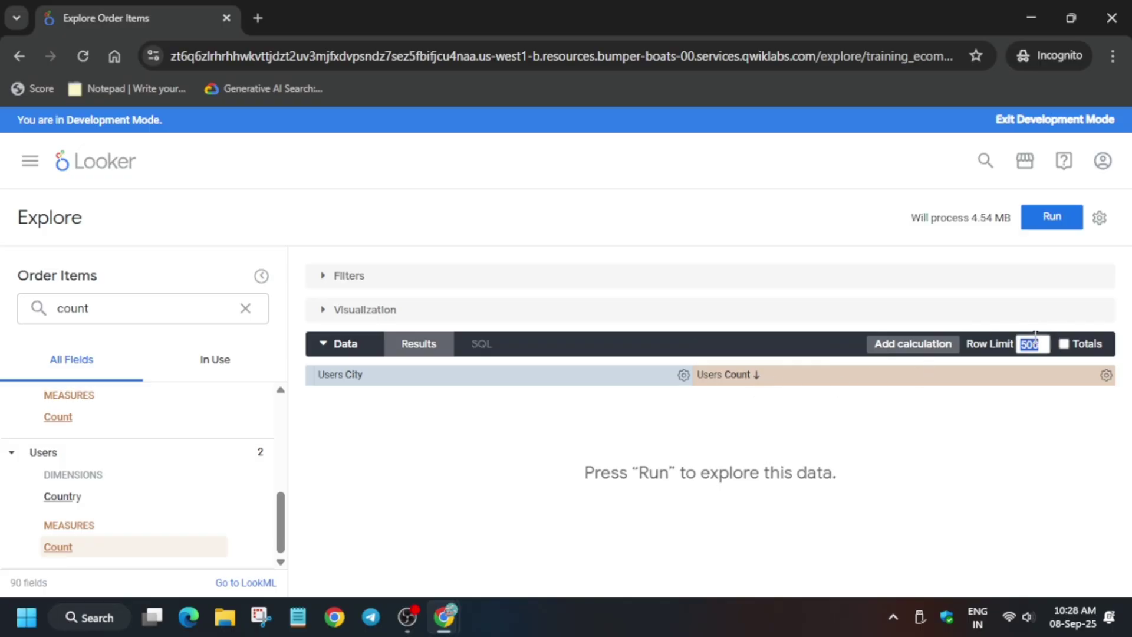
key(BackSpace)
key(alt+Tab)
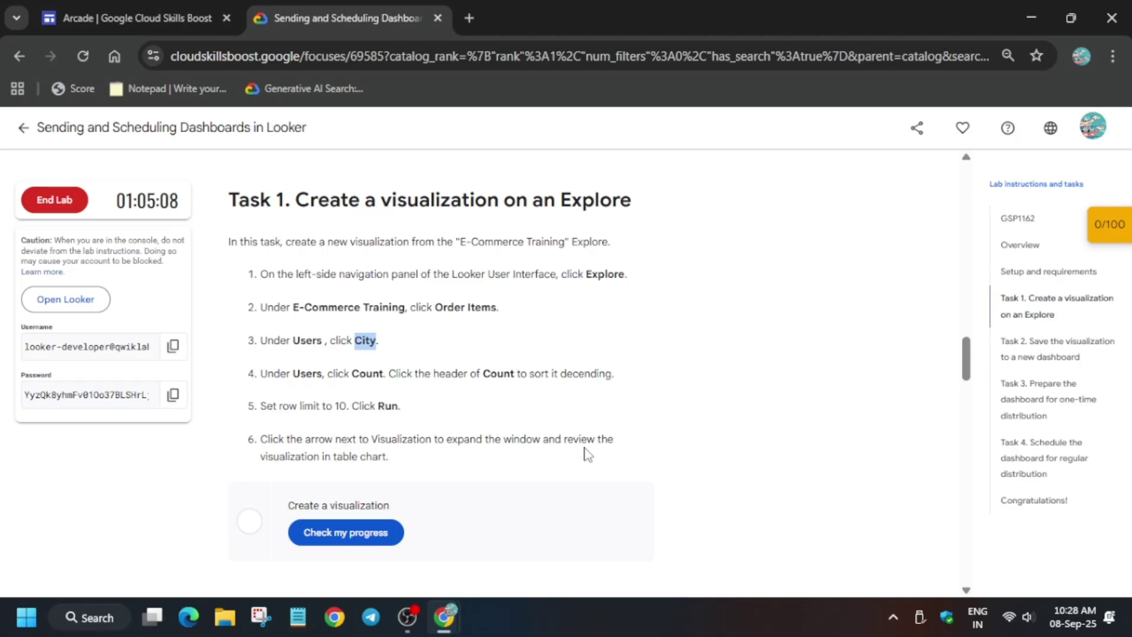
Step: Run the query and expand the Visualization panel showing user counts by city
key(alt+Tab)
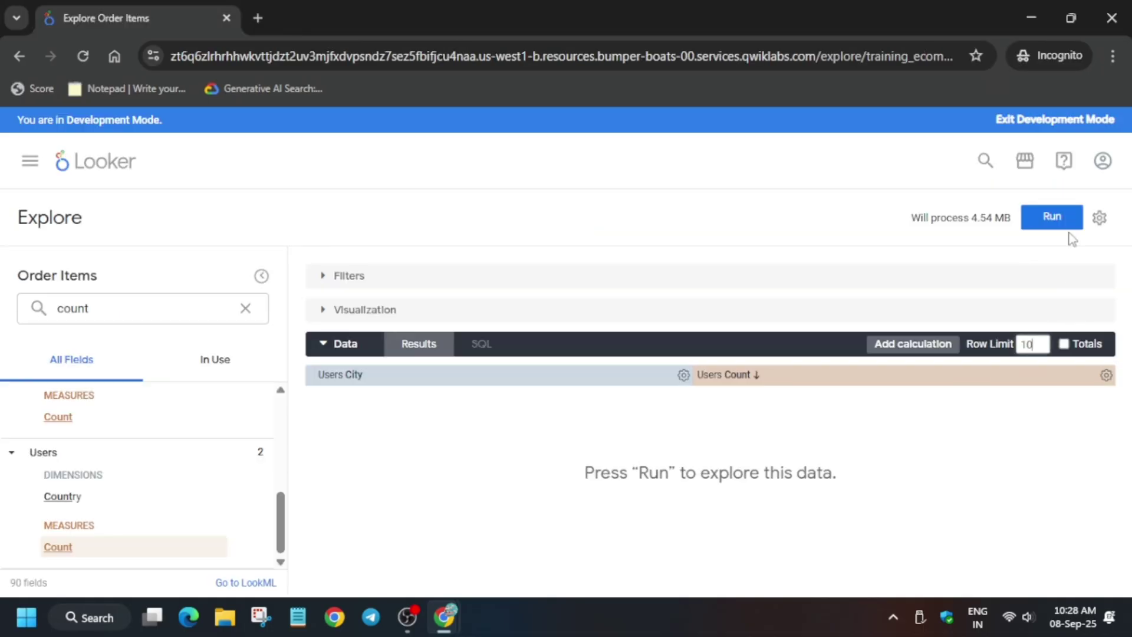
click(1064, 223)
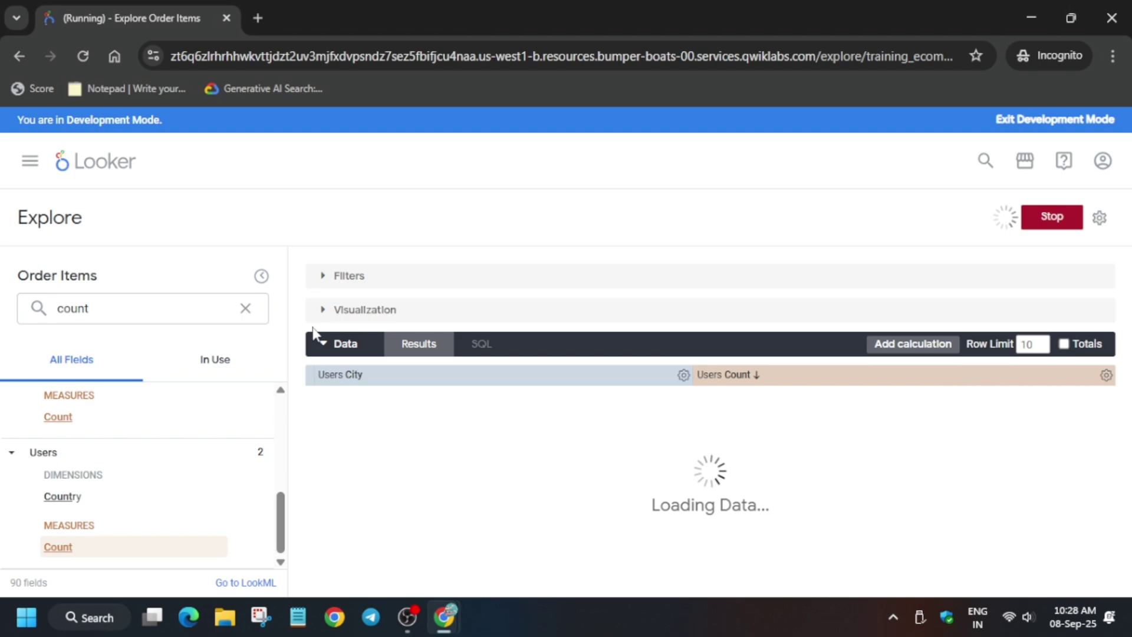
click(330, 311)
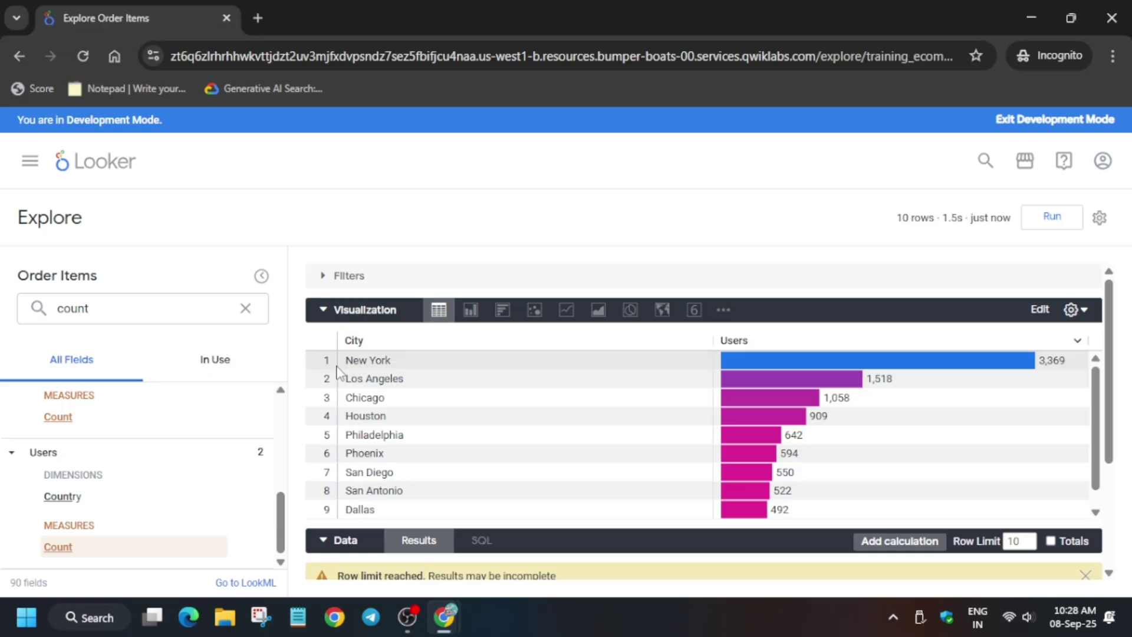
Step: Choose to save the Explore results as a new dashboard
click(1100, 218)
mouse_move(1012, 272)
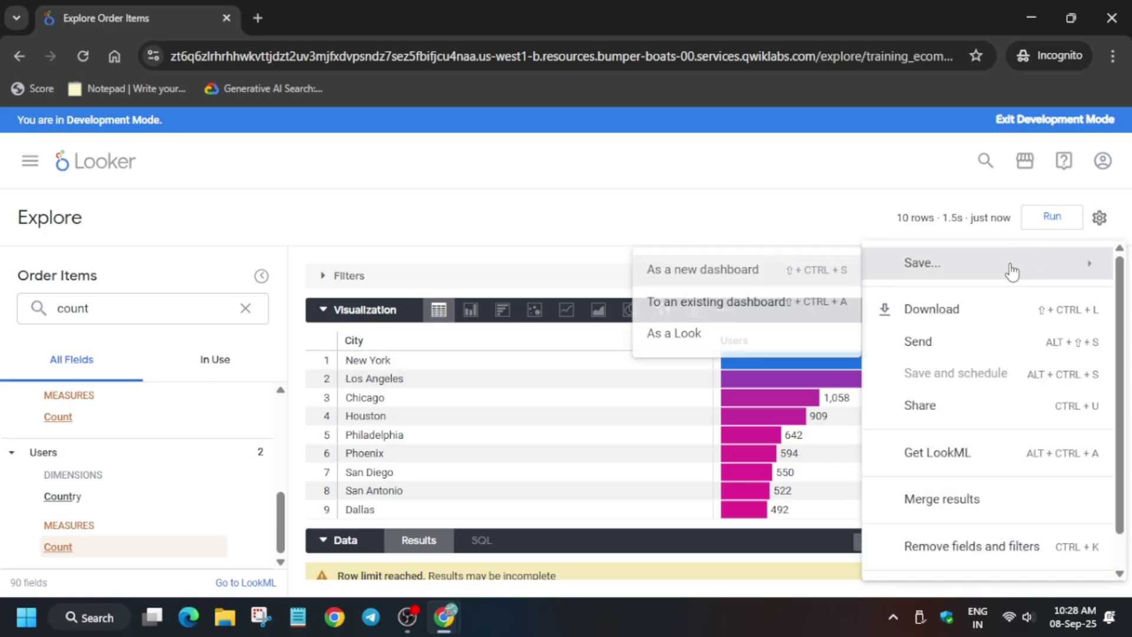
click(725, 277)
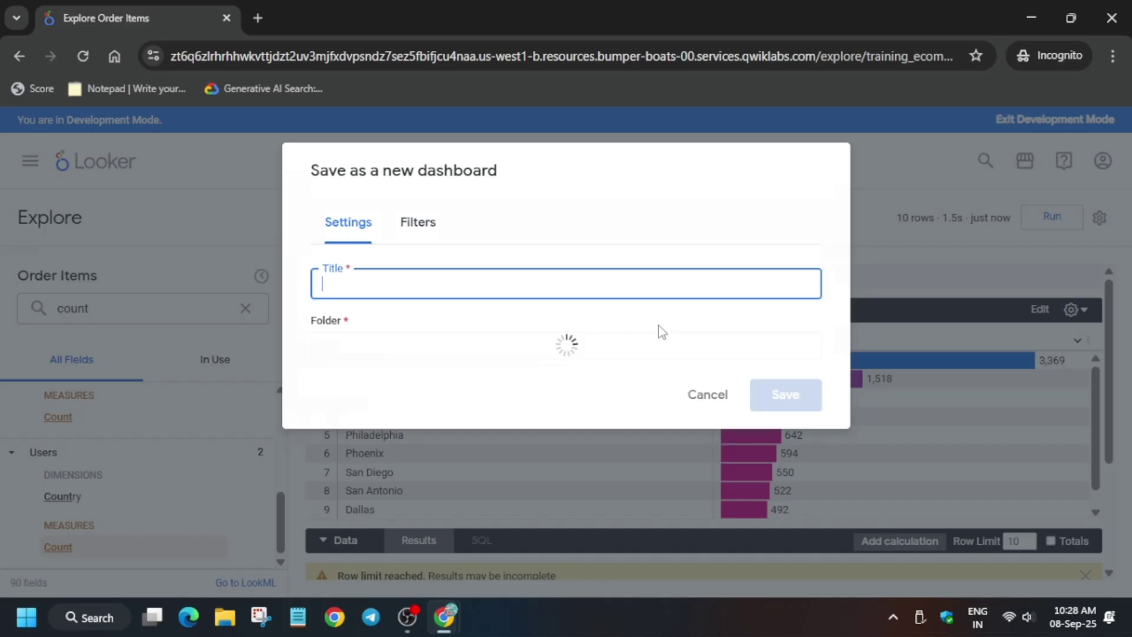
Step: Copy the dashboard title 'Users count per City' from the lab instructions
key(alt+Tab)
scroll(367, 317, down, 5)
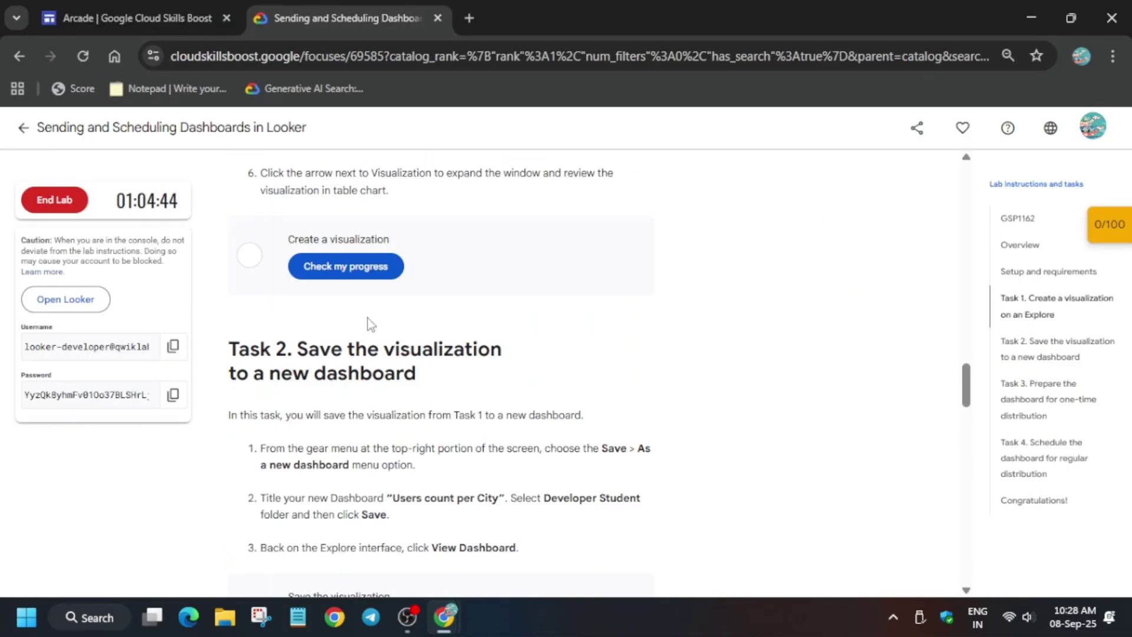
scroll(375, 422, down, 2)
drag(393, 409, 499, 411)
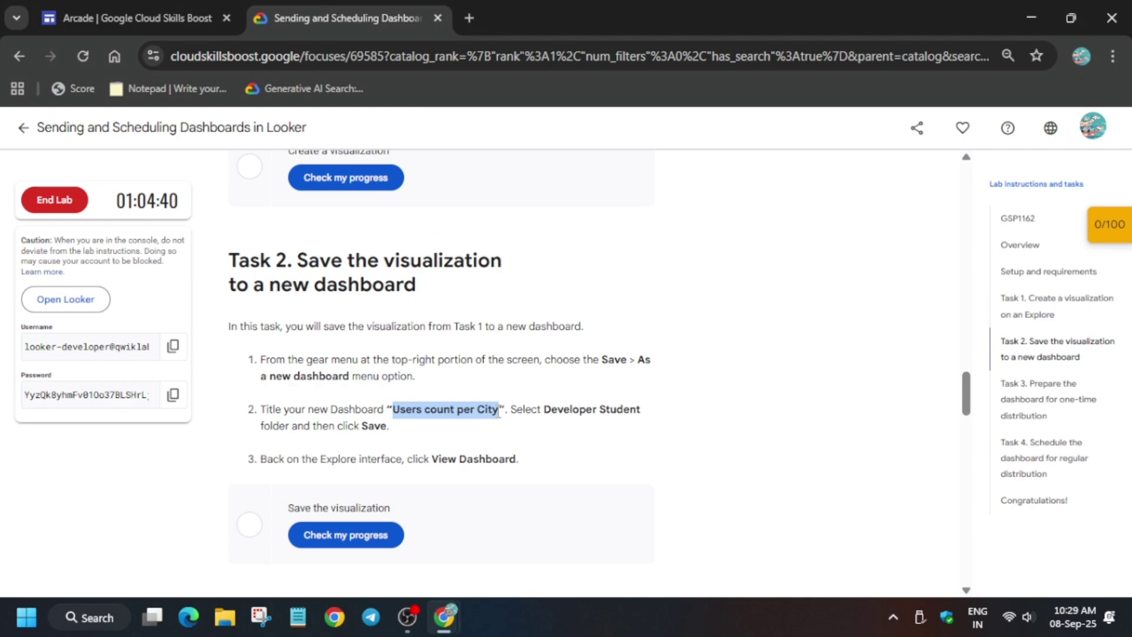
key(ctrl+c)
Step: Name the dashboard 'Users count per City', save it in Developer Student, and open it
key(alt+Tab)
click(443, 282)
key(ctrl+v)
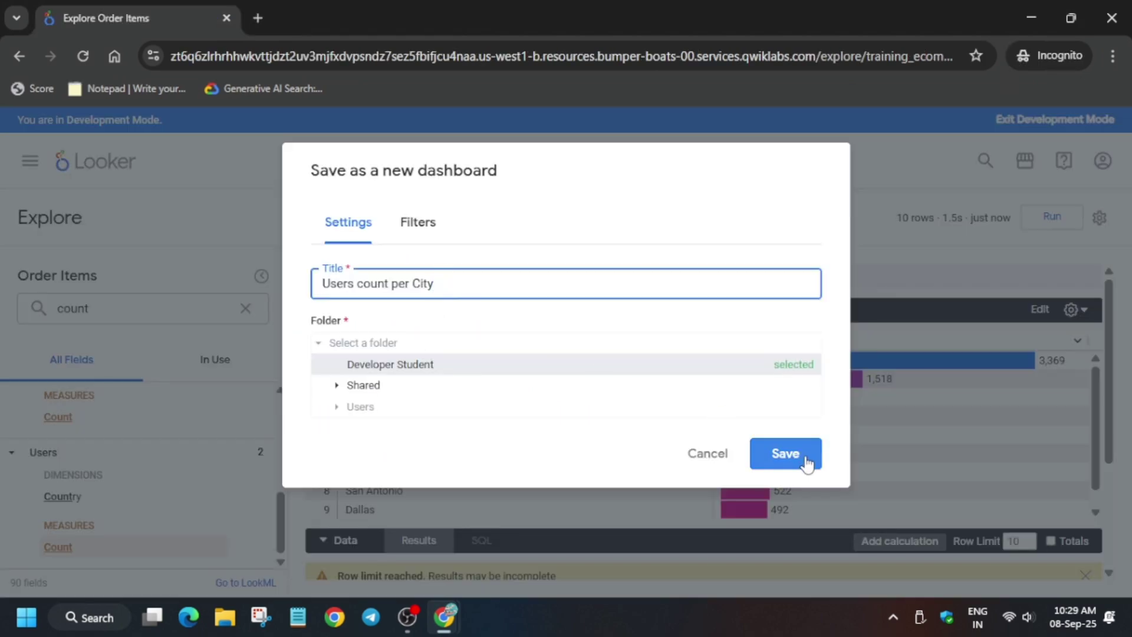
click(806, 463)
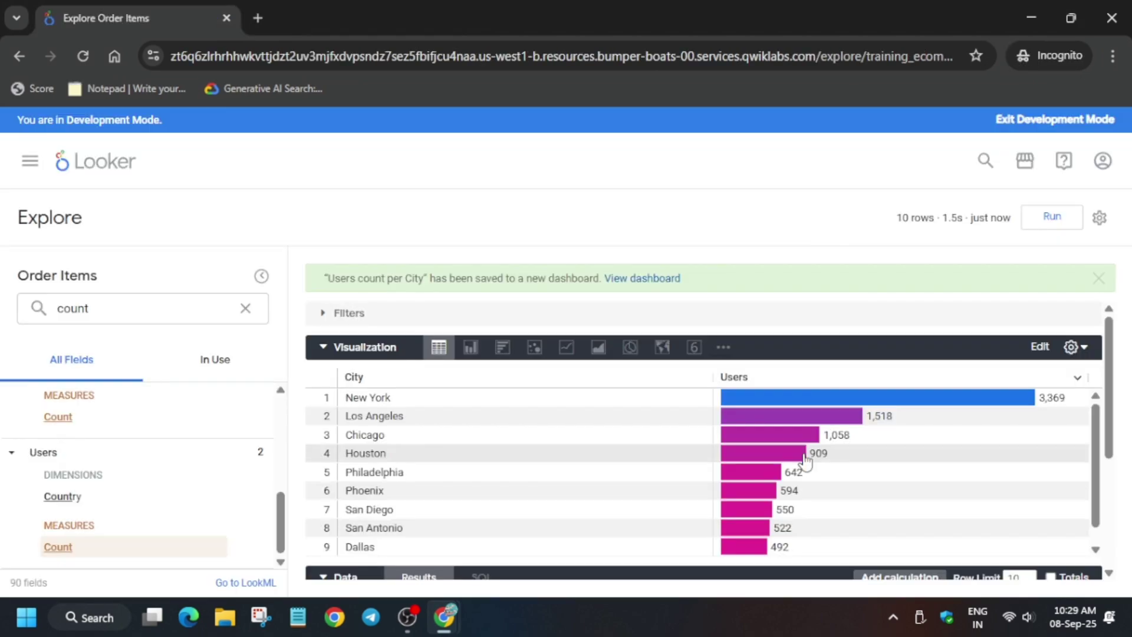
click(647, 278)
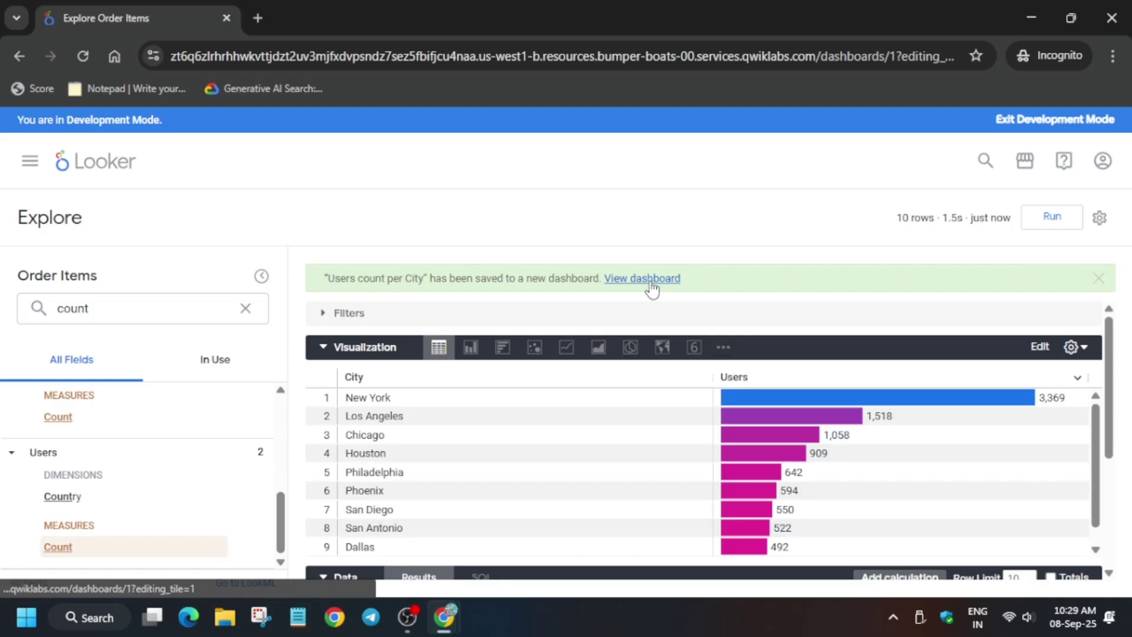
Step: Check progress on the lab tasks, rechecking the failed visualization checkpoint
key(alt+Tab)
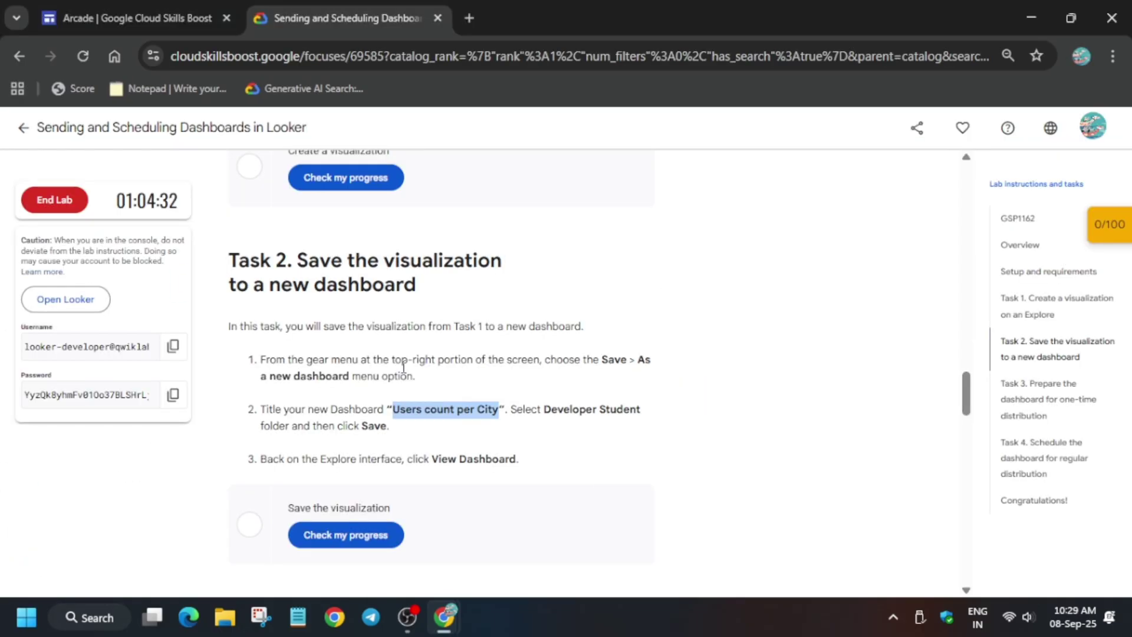
click(379, 184)
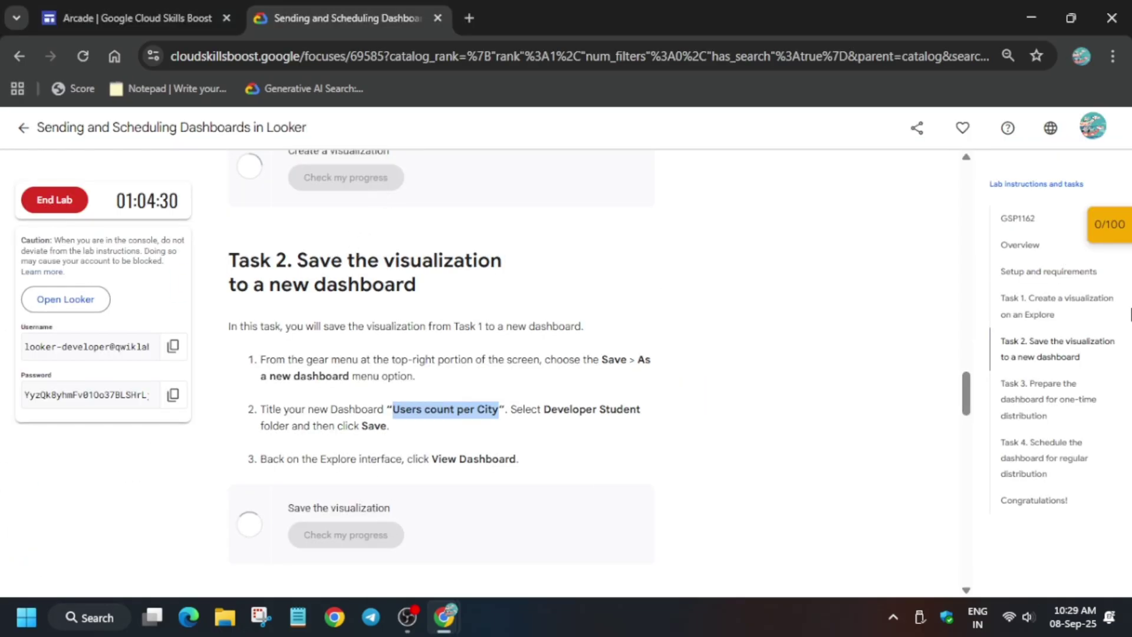
mouse_move(1068, 241)
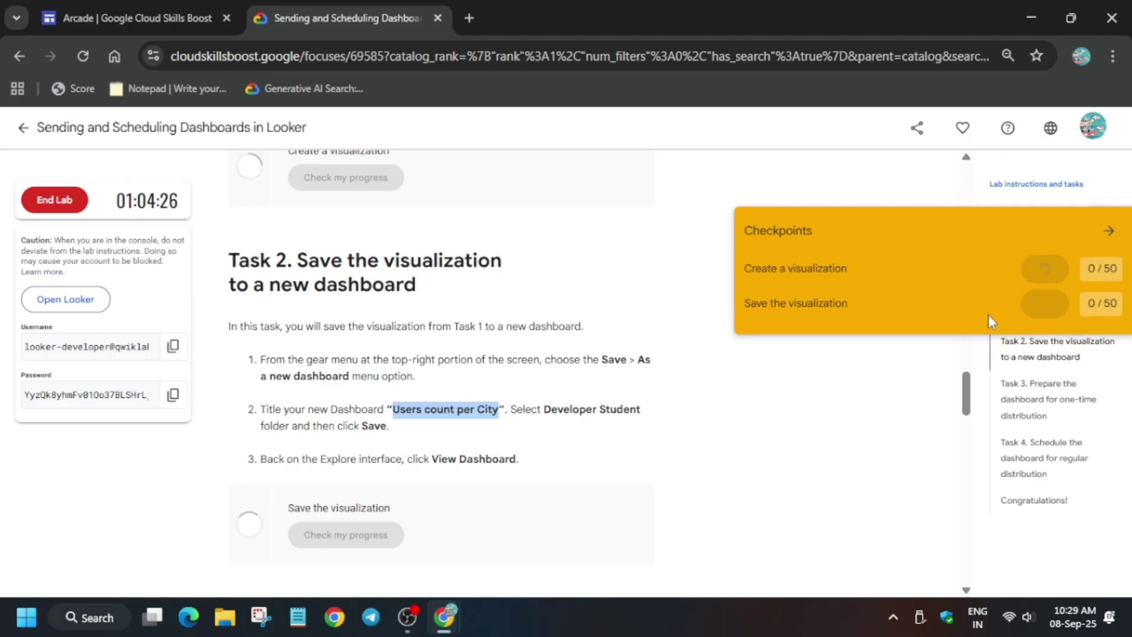
scroll(653, 305, up, 3)
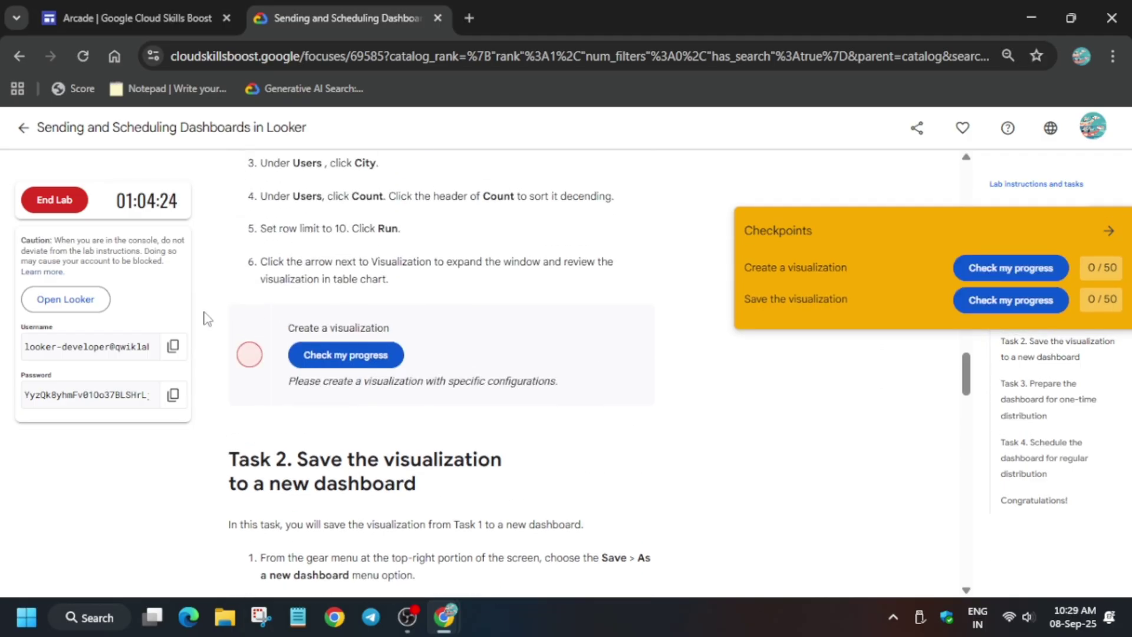
drag(290, 381, 596, 387)
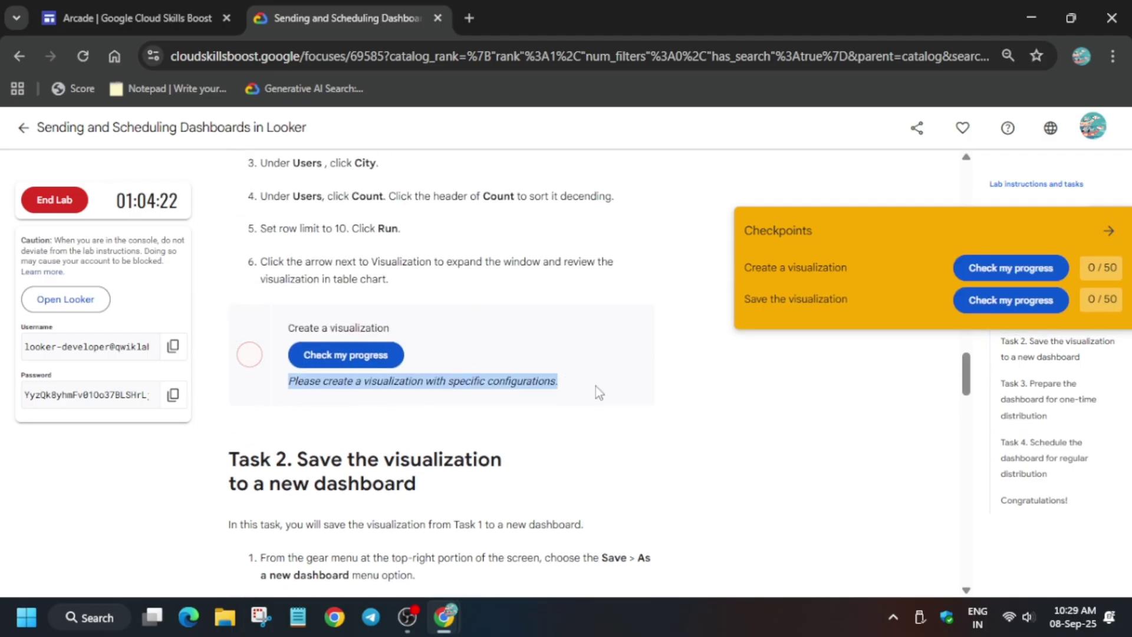
click(561, 396)
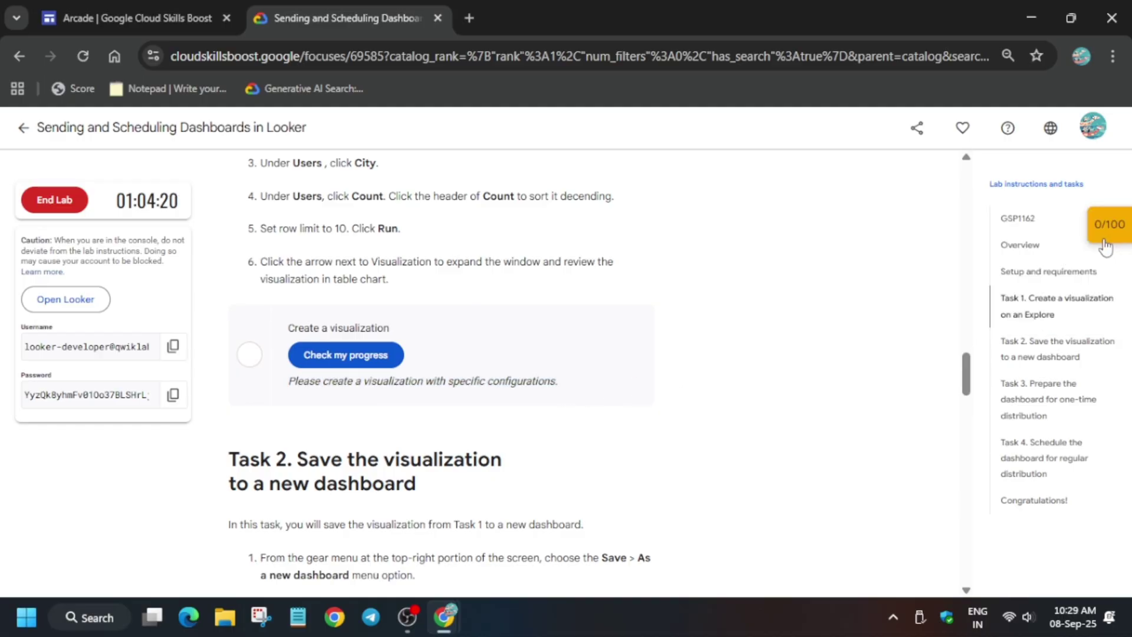
click(344, 363)
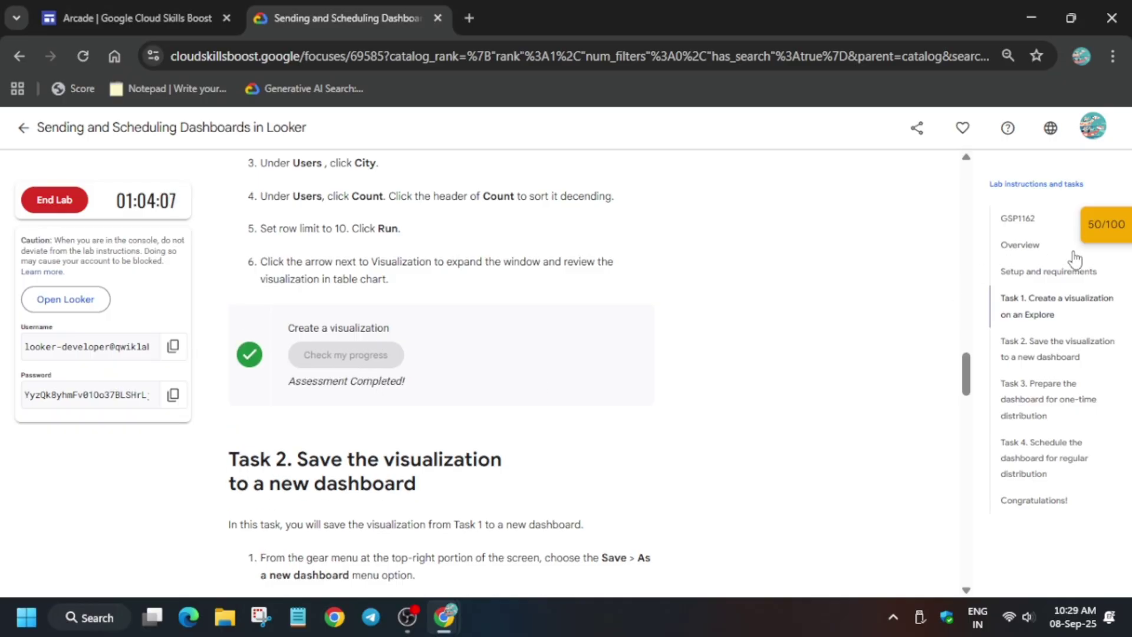
Step: Reload the lab page to confirm the 100/100 score, then end the lab
mouse_move(1087, 242)
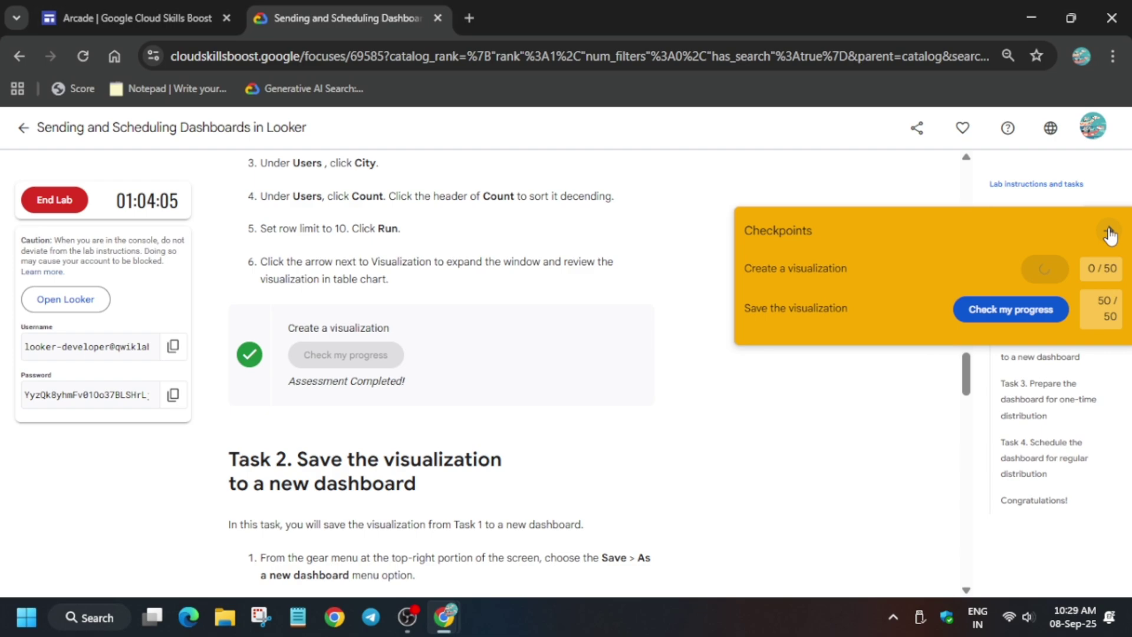
click(1108, 231)
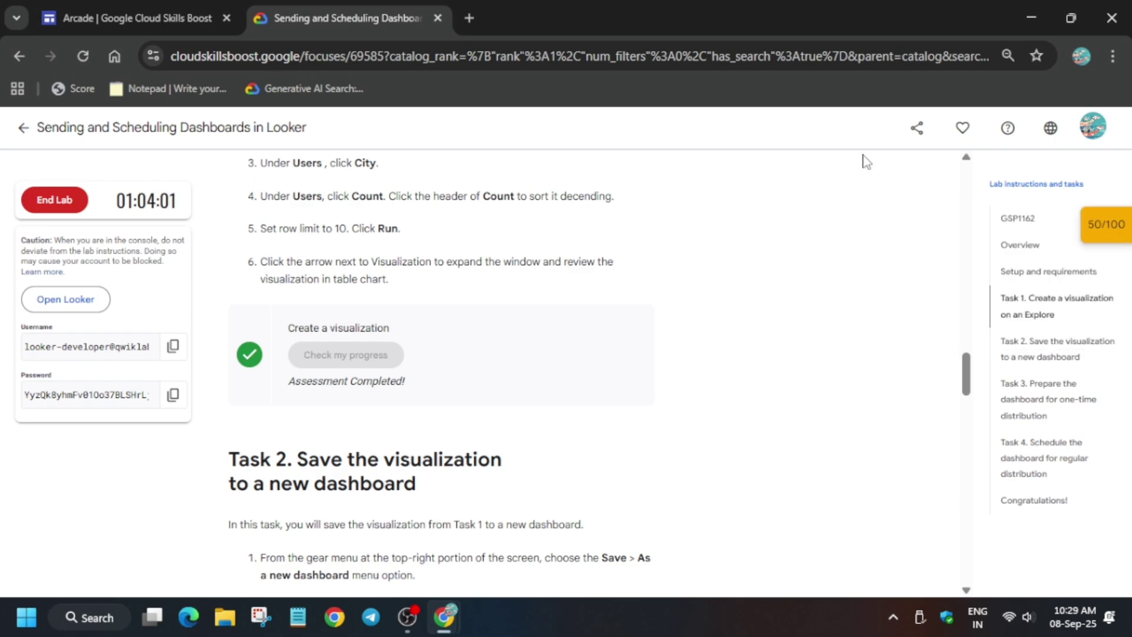
click(88, 54)
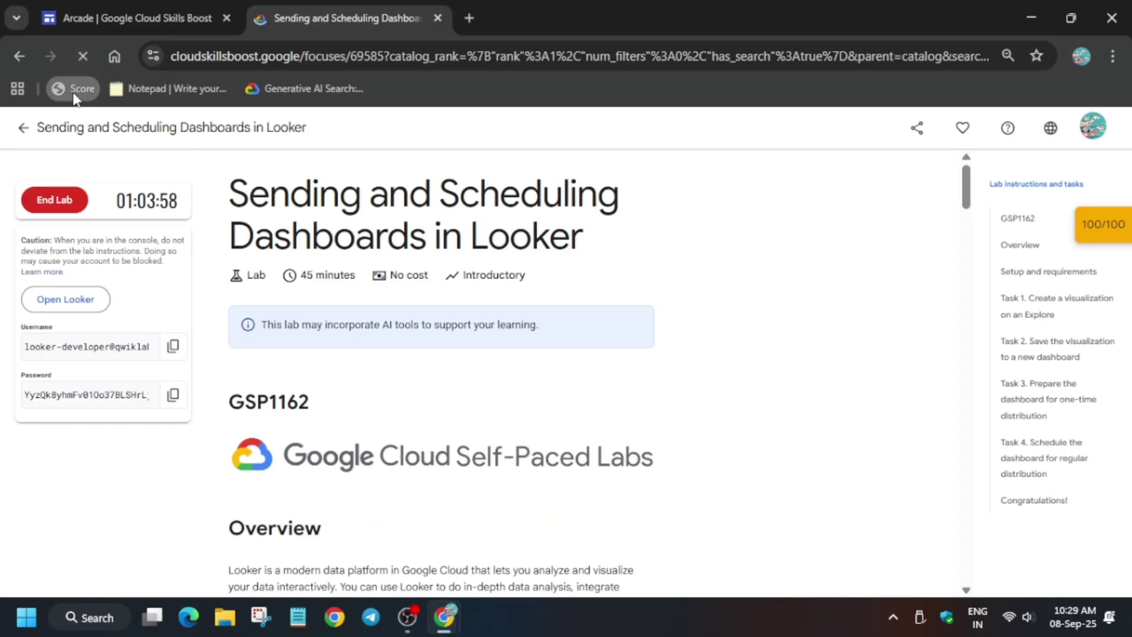
click(57, 199)
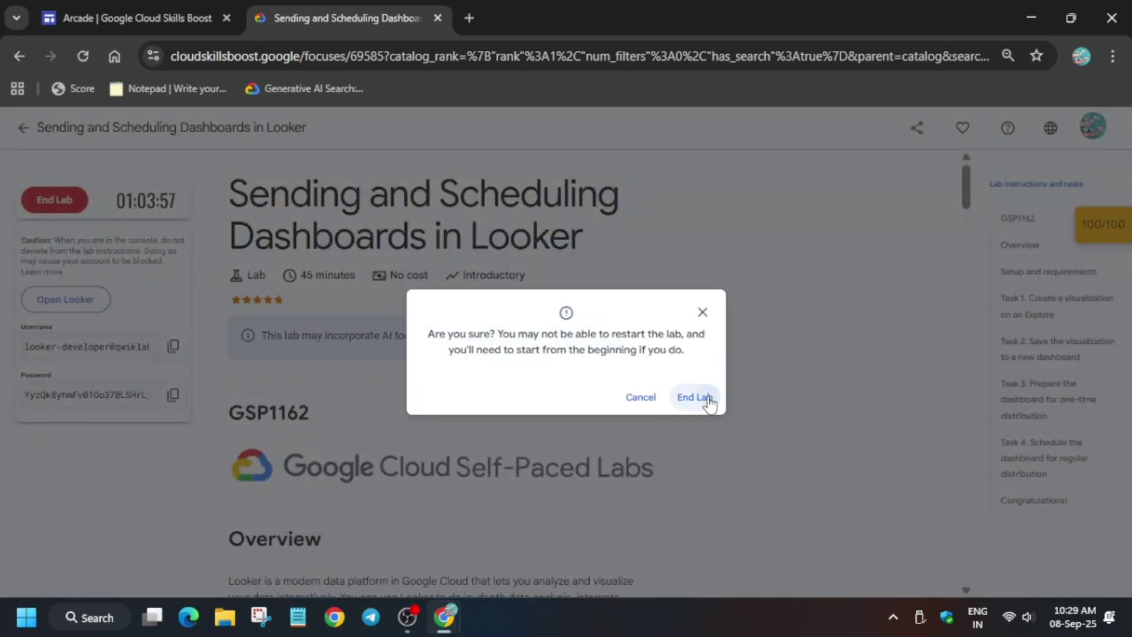